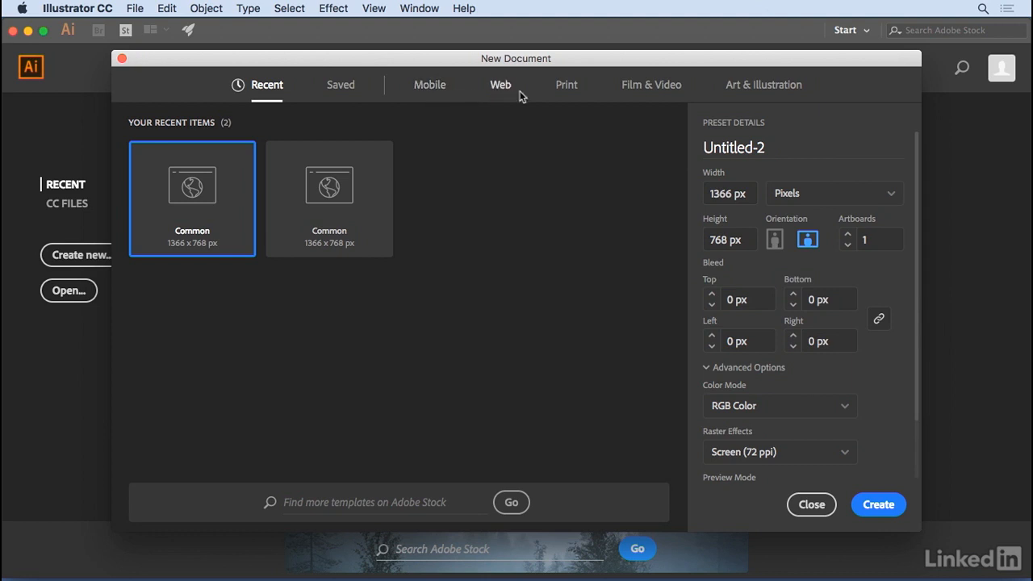
Step: Browse all blank Mobile and Web document presets, keeping the Common 1366 x 768 px Web preset with Pixels as the unit
left_click(432, 90)
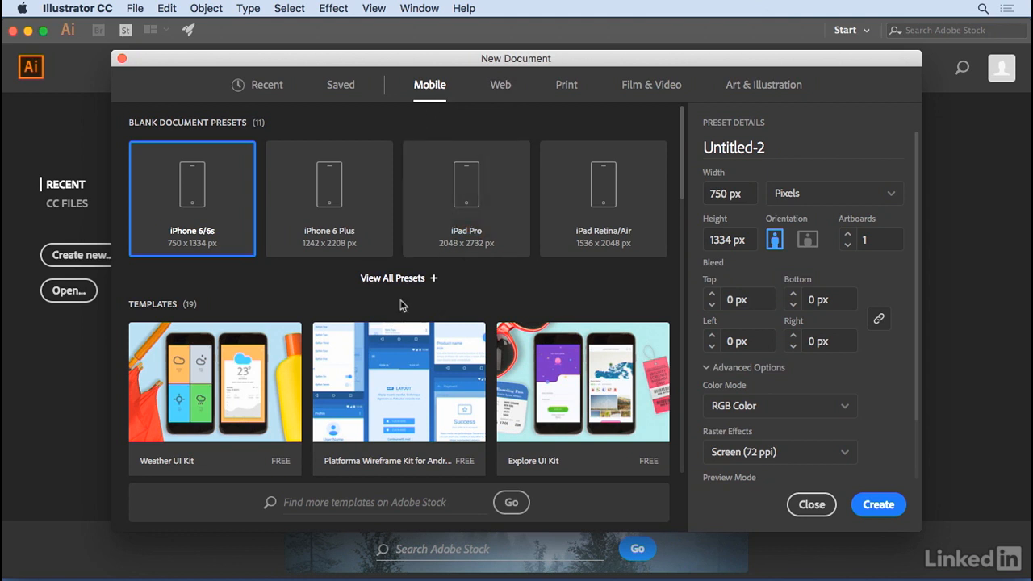
left_click(398, 279)
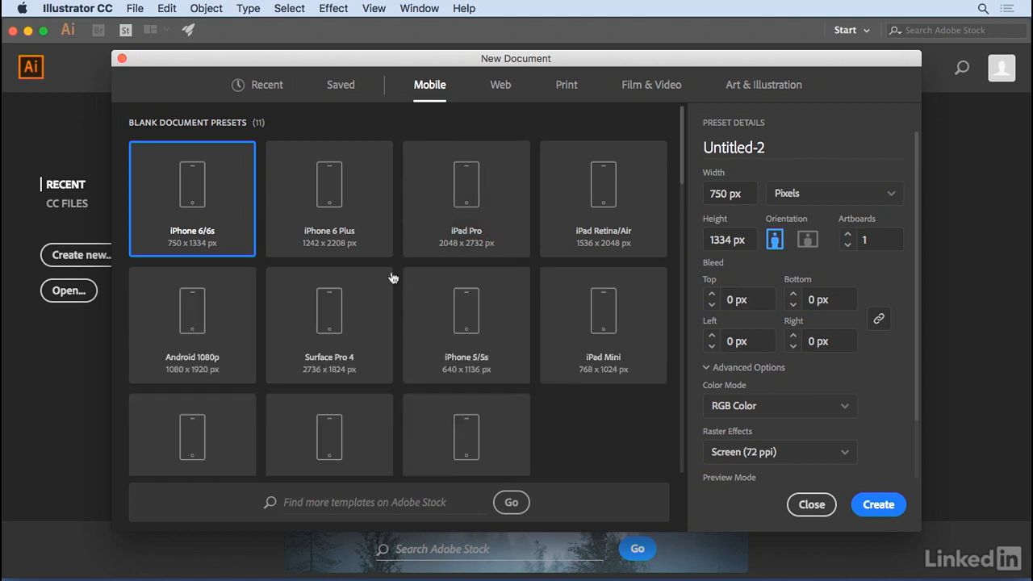
left_click(500, 87)
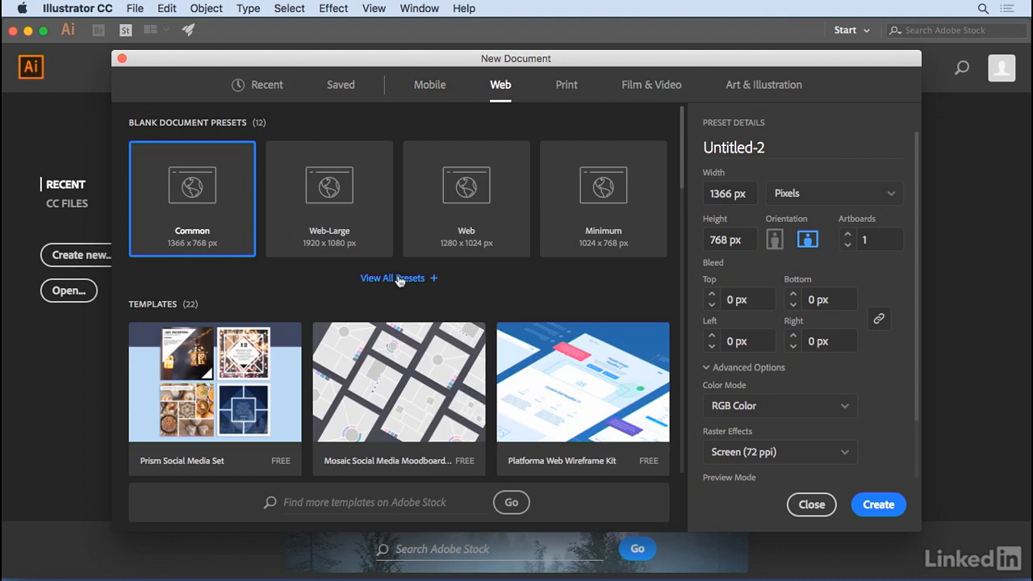
left_click(396, 277)
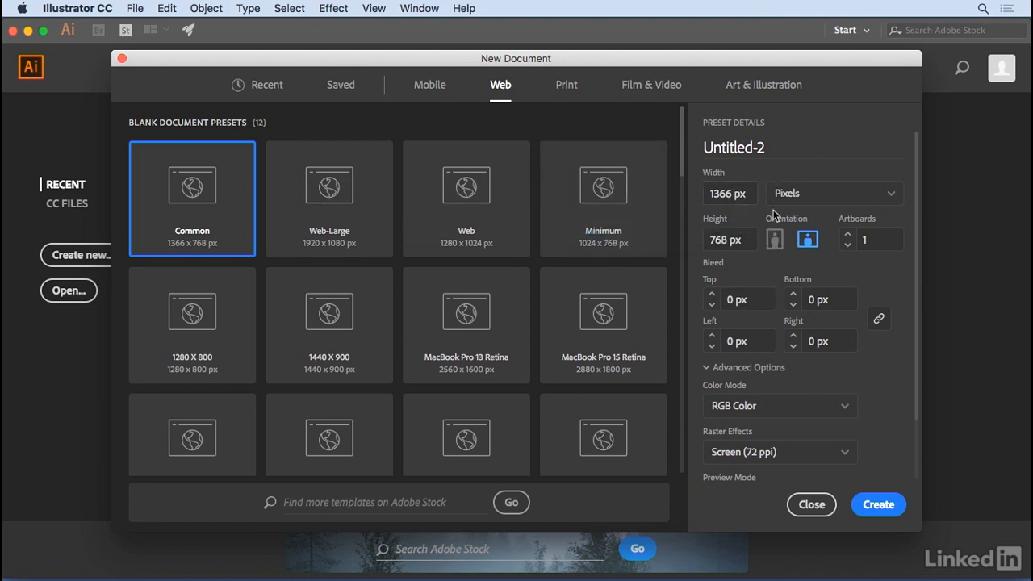
left_click(830, 196)
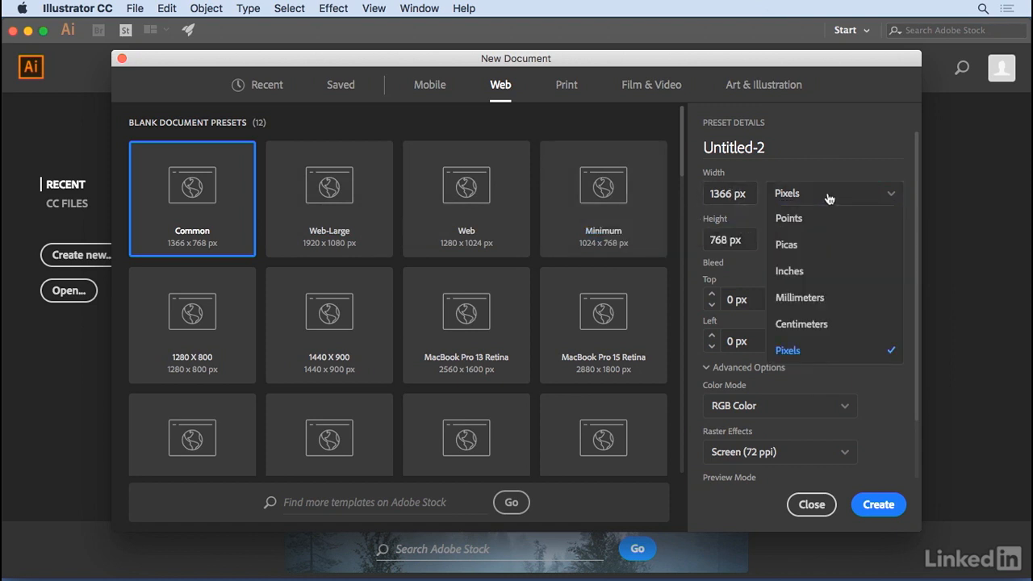
left_click(786, 197)
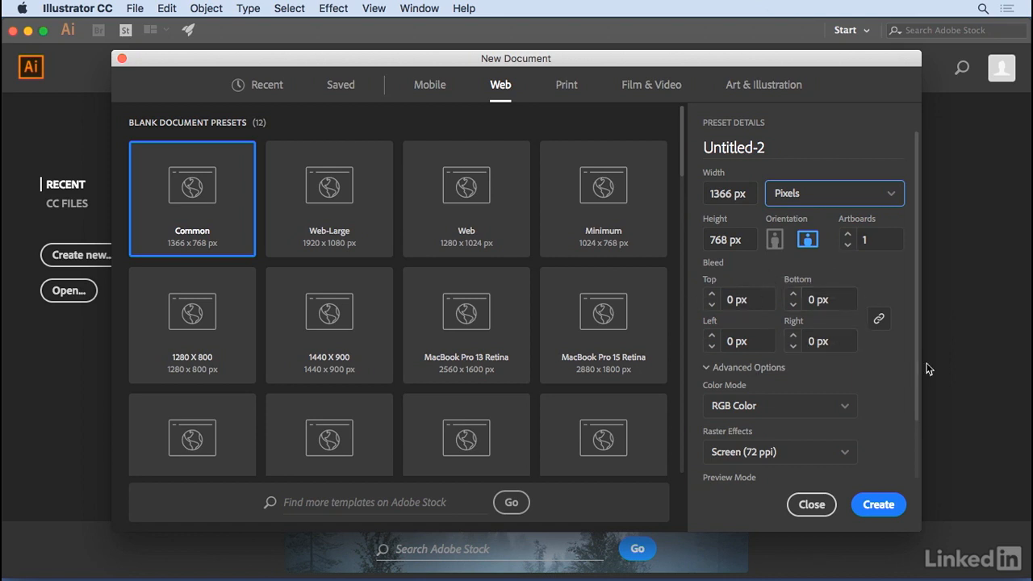
Step: Keep the new document's color mode at RGB Color and its raster effects at Screen (72 ppi)
left_click_drag(917, 367, 922, 444)
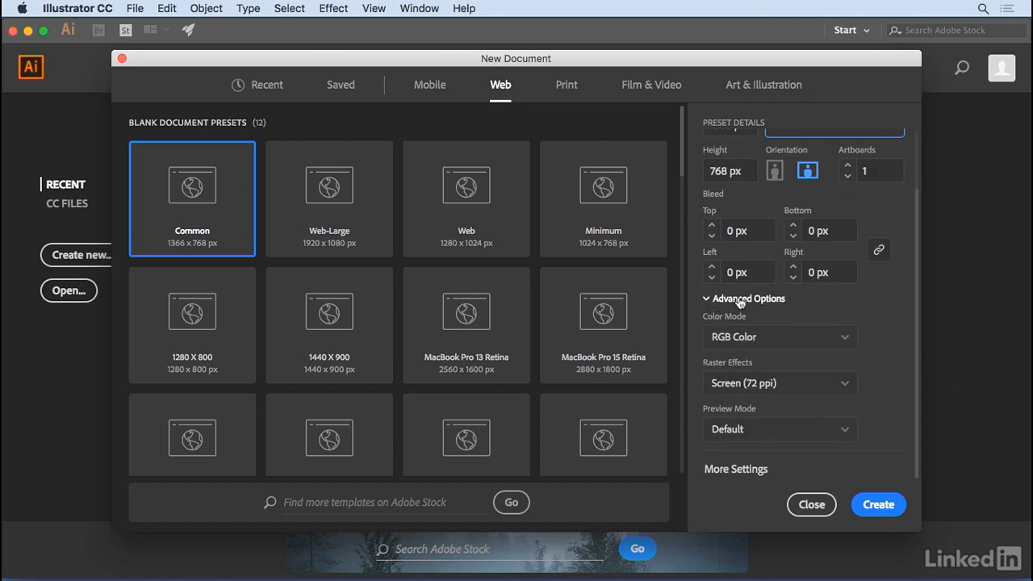
left_click(774, 343)
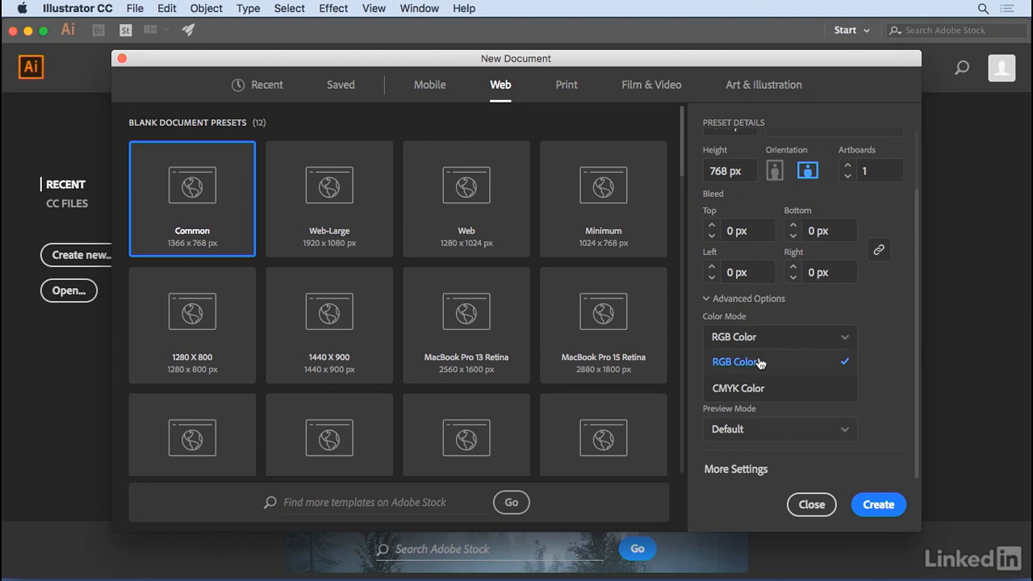
left_click(758, 363)
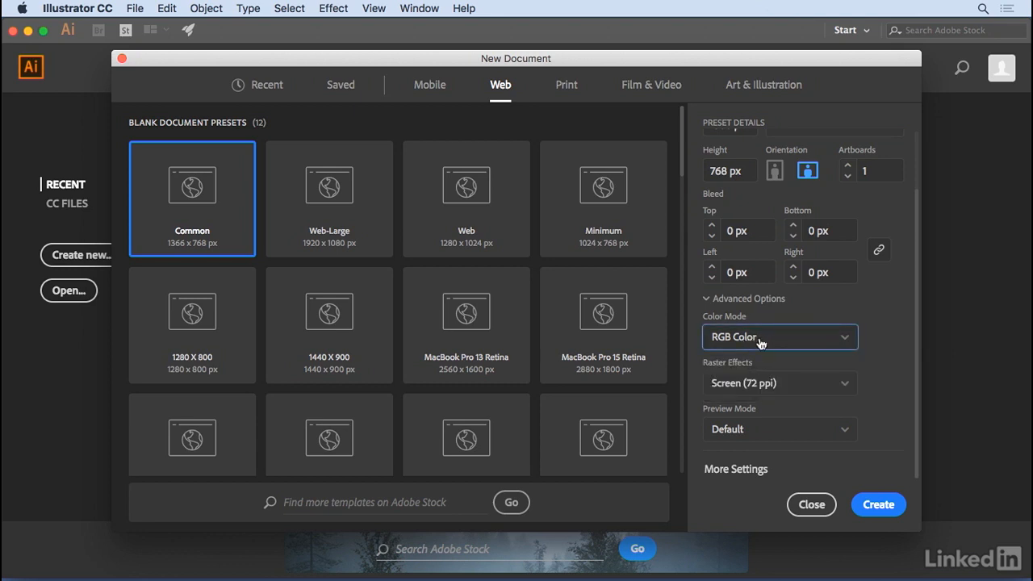
left_click(805, 386)
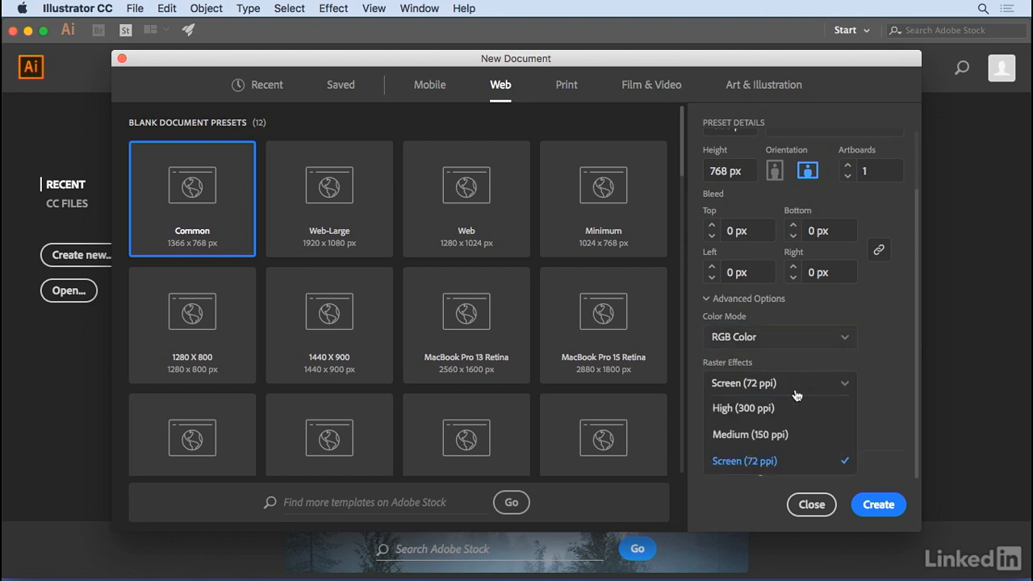
left_click(774, 467)
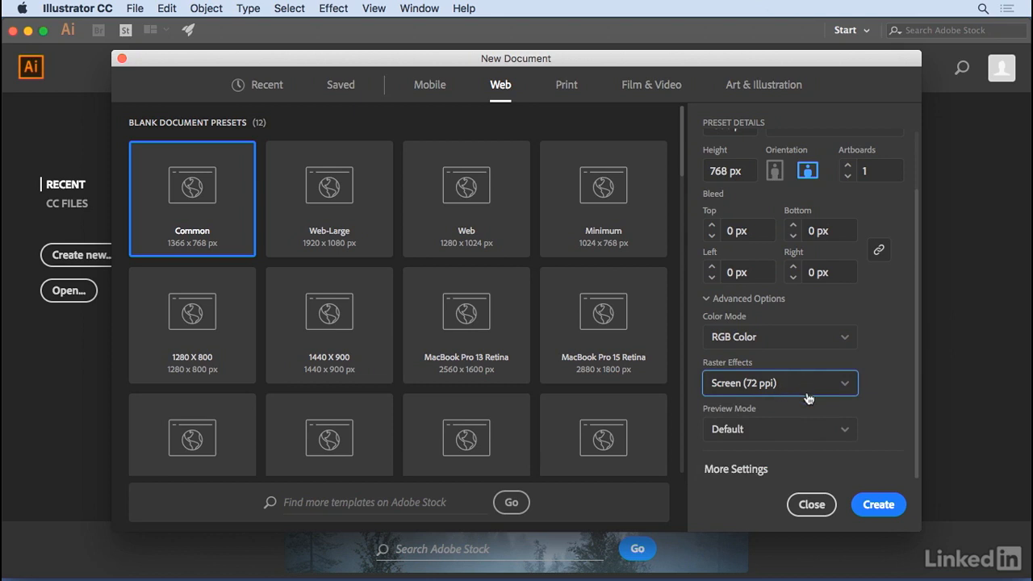
Step: Set the preview mode to Pixel and create the document
scroll(809, 399, "up", 1)
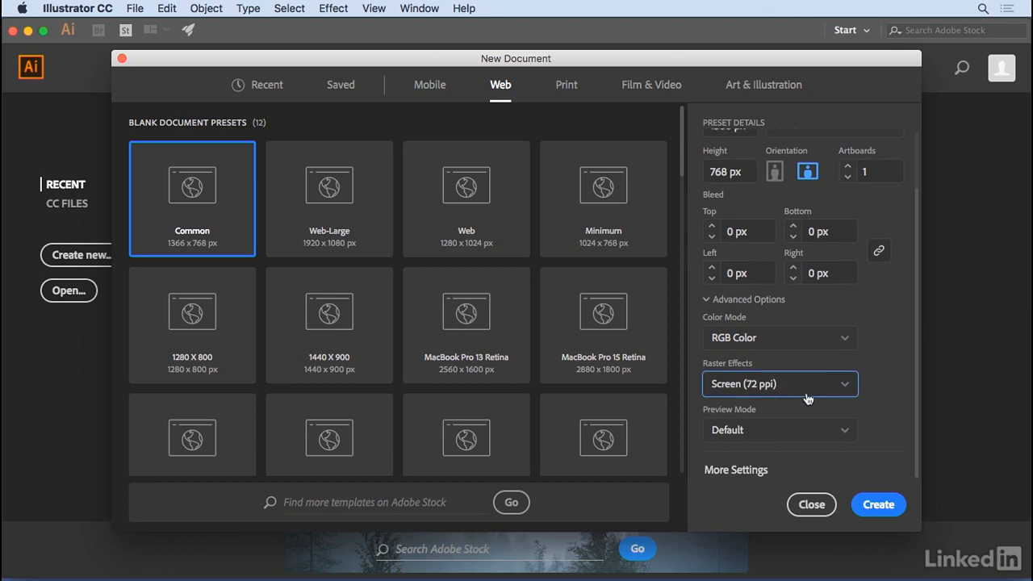
left_click(776, 432)
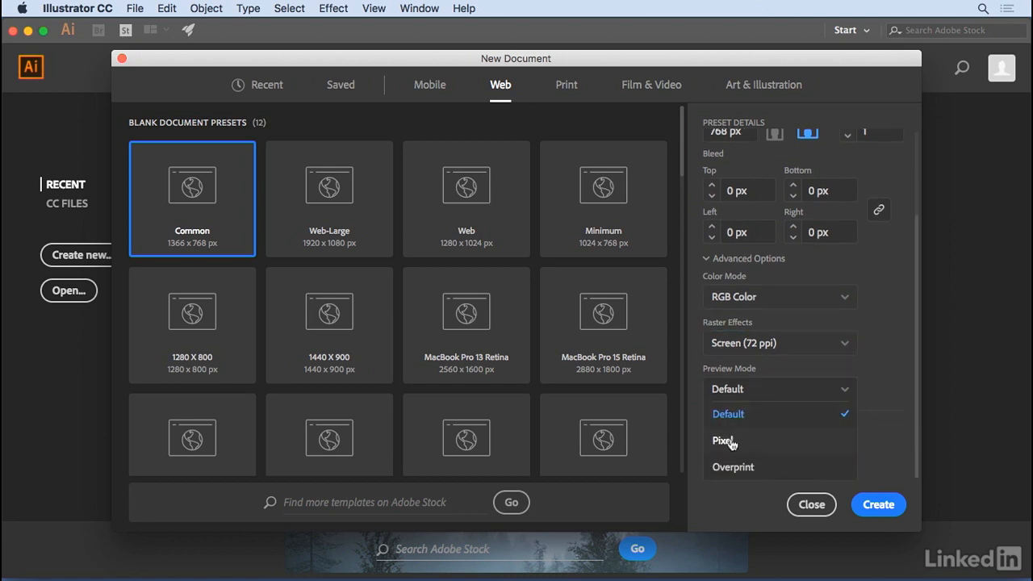
left_click(730, 441)
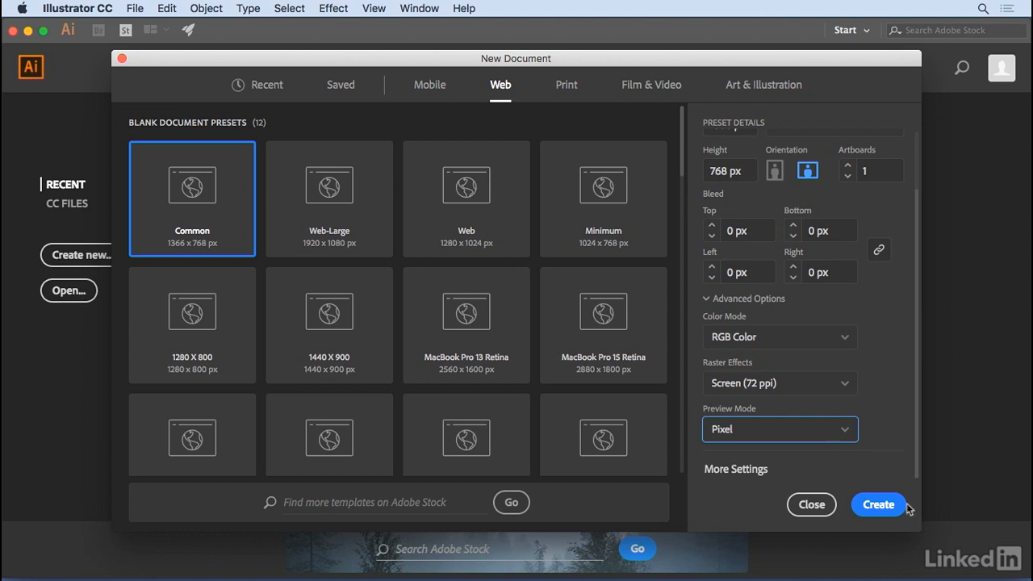
left_click(875, 504)
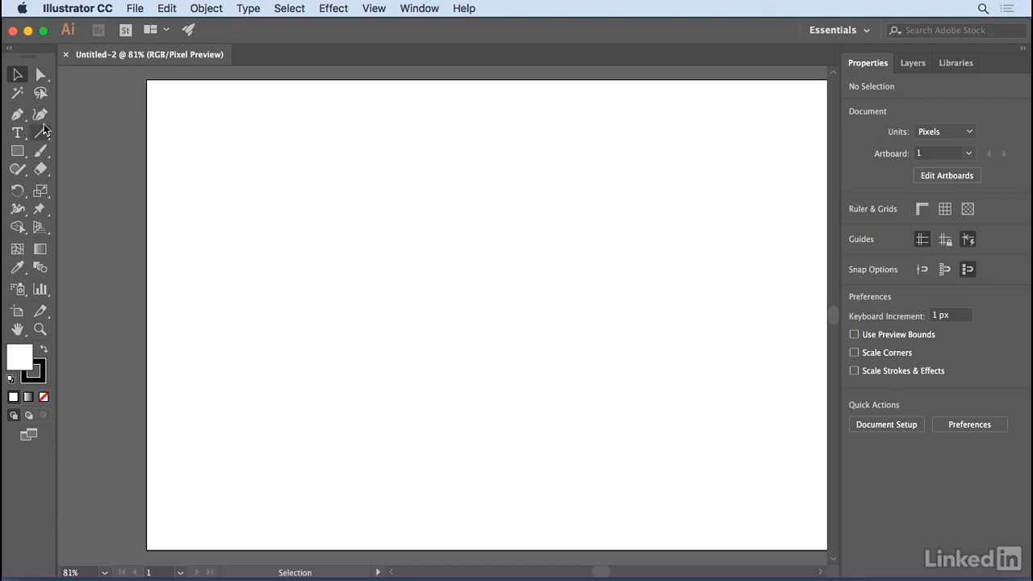
Step: Turn off Snap to Pixel, draw a rectangle about 451 by 226 px in the upper part of the artboard, and deselect it
left_click(17, 151)
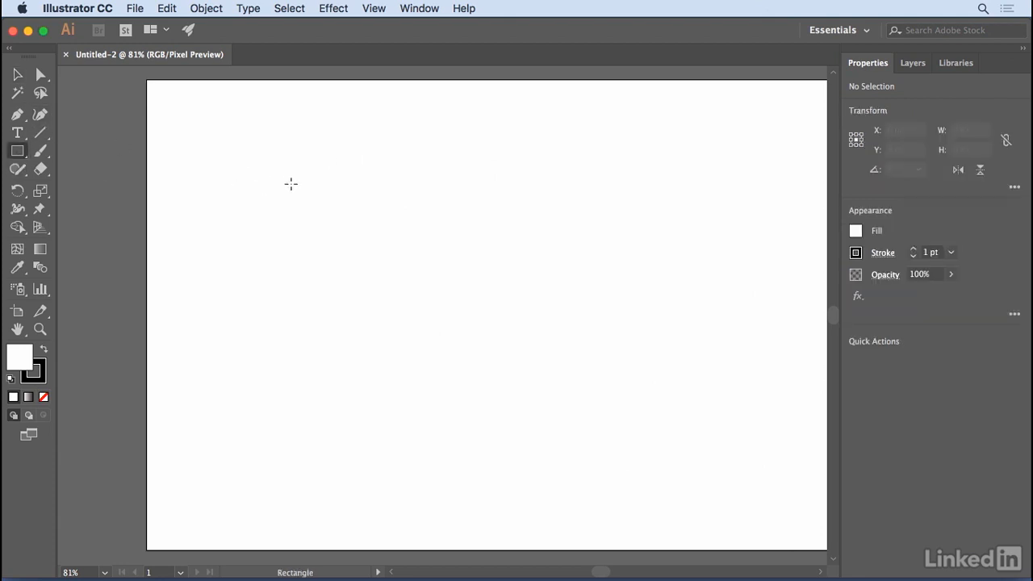
left_click(375, 9)
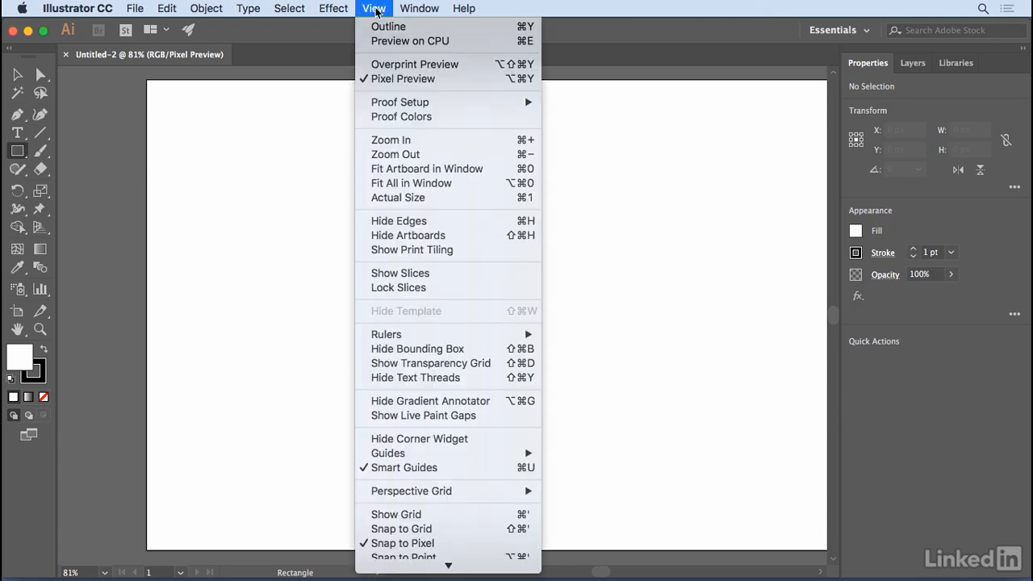
left_click(394, 545)
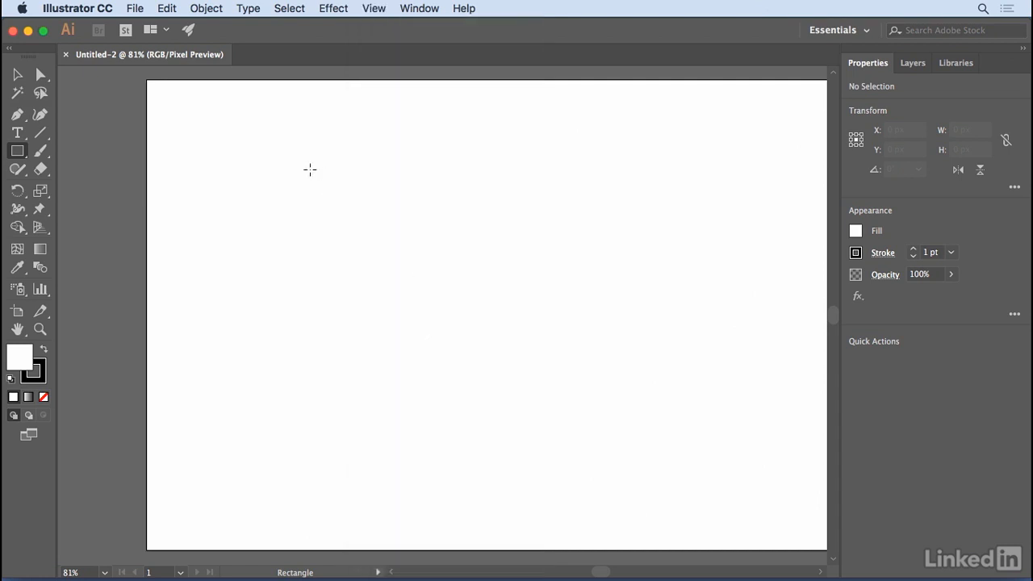
left_click_drag(309, 170, 586, 308)
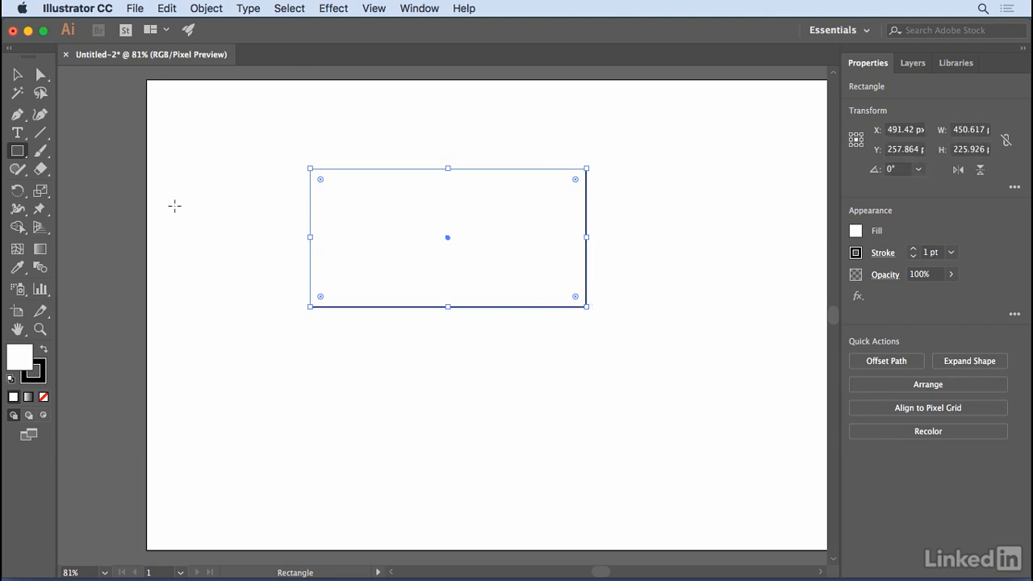
left_click(16, 75)
left_click(248, 158)
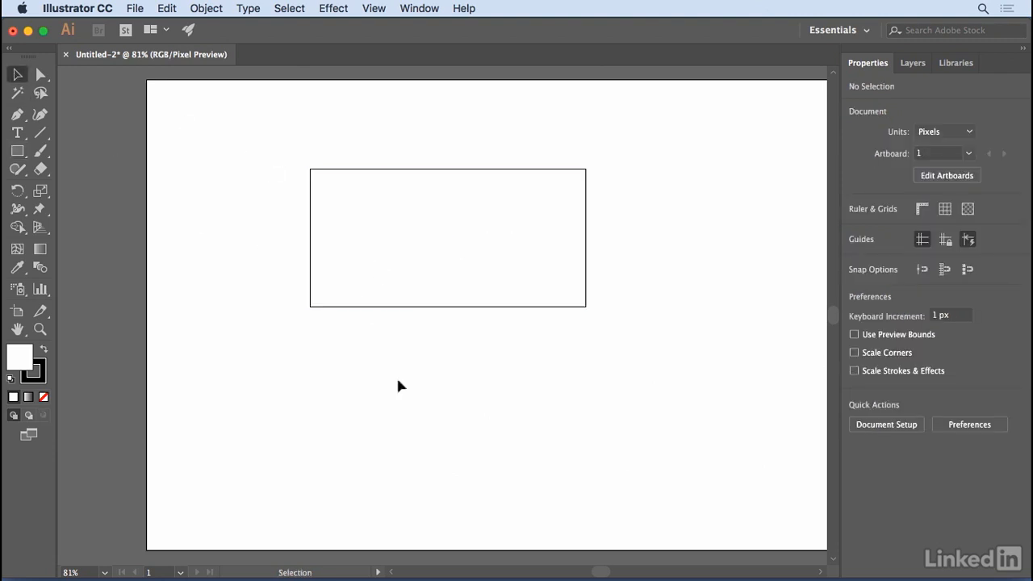
Step: Magnify the rectangle's upper-right corner and compare its stroke edges with Pixel Preview turned off and on
left_click(39, 329)
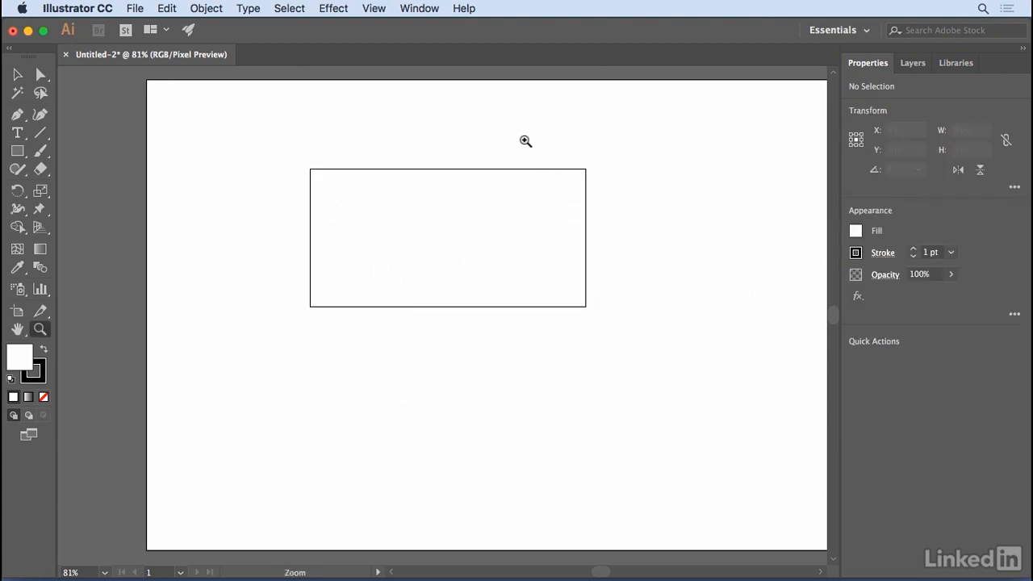
left_click_drag(526, 140, 668, 282)
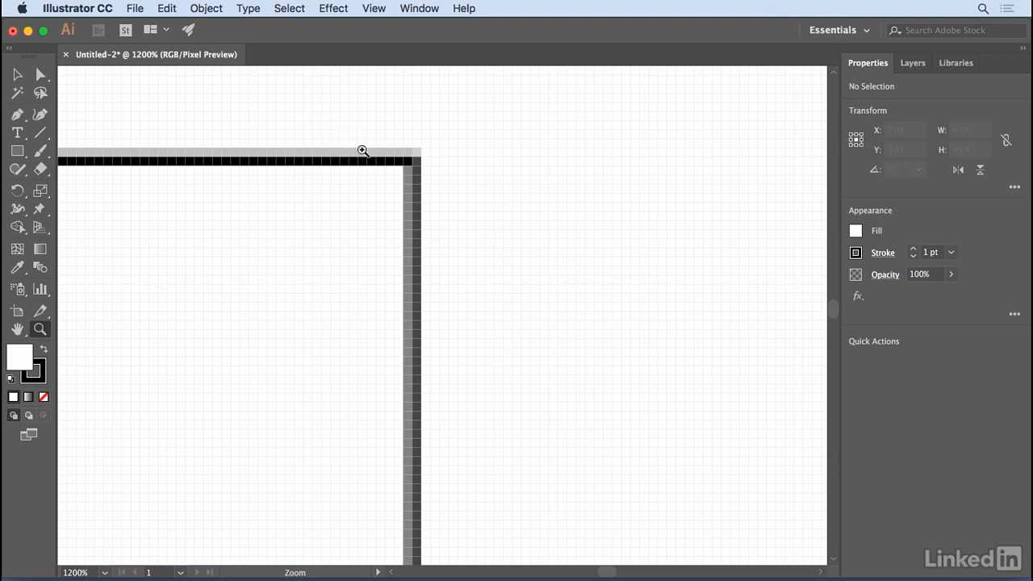
left_click(393, 167)
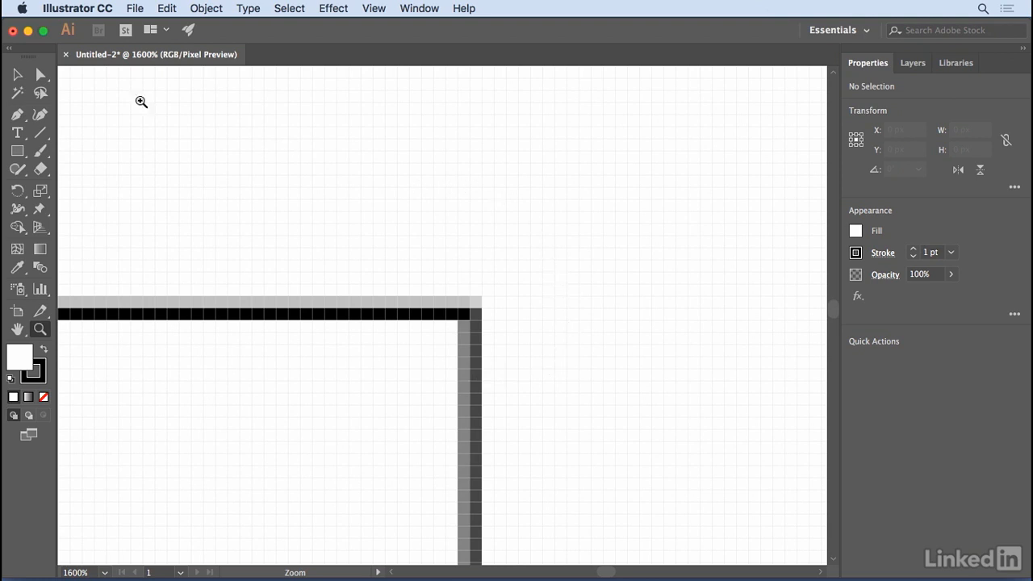
left_click(17, 74)
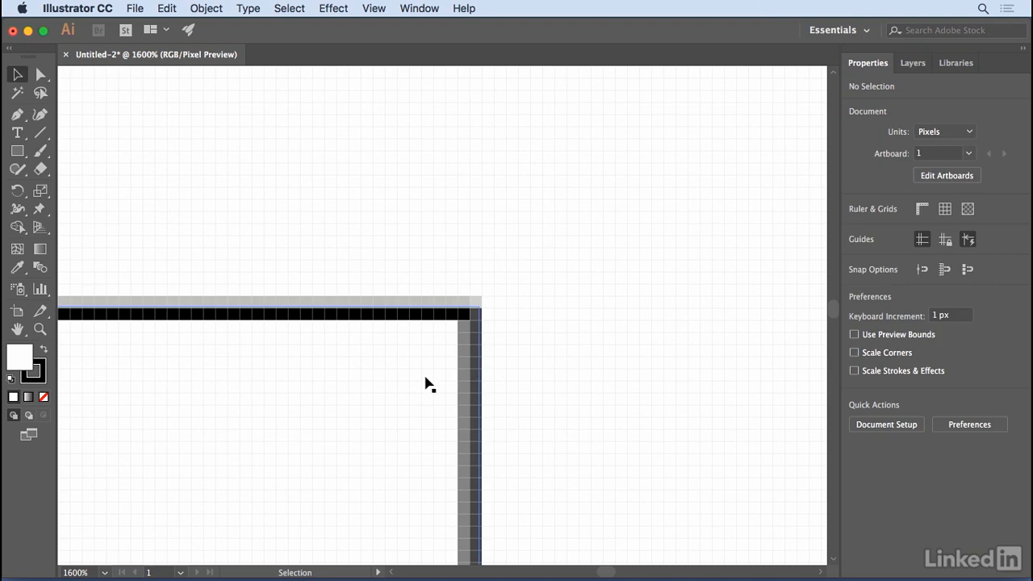
left_click(376, 12)
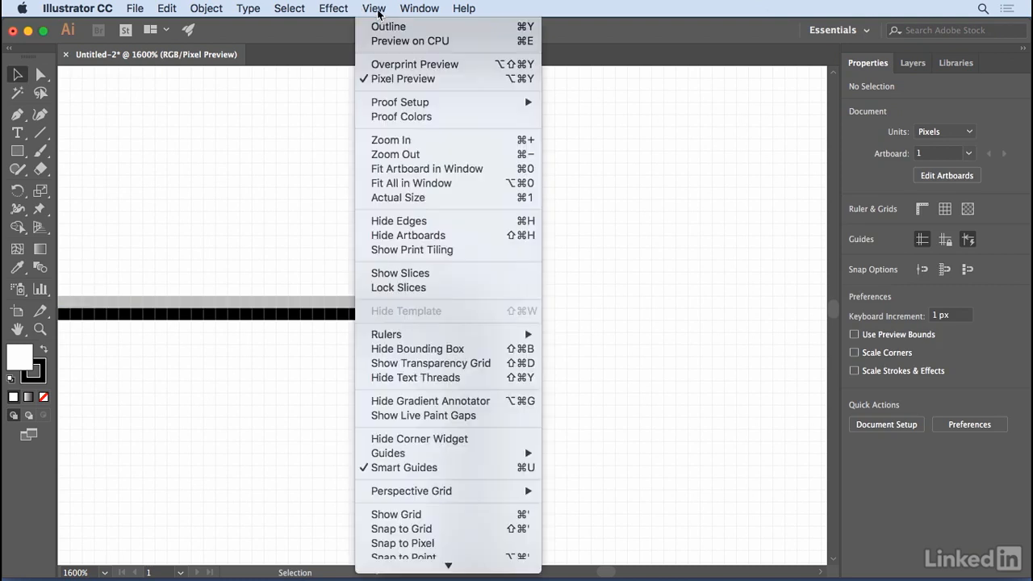
left_click(388, 79)
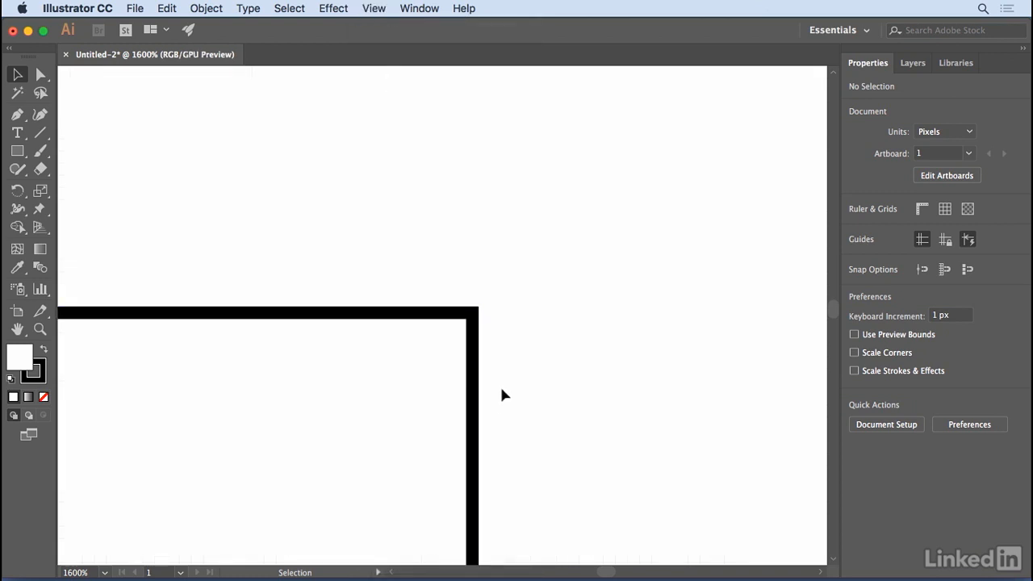
key("space")
left_click_drag(450, 401, 475, 274)
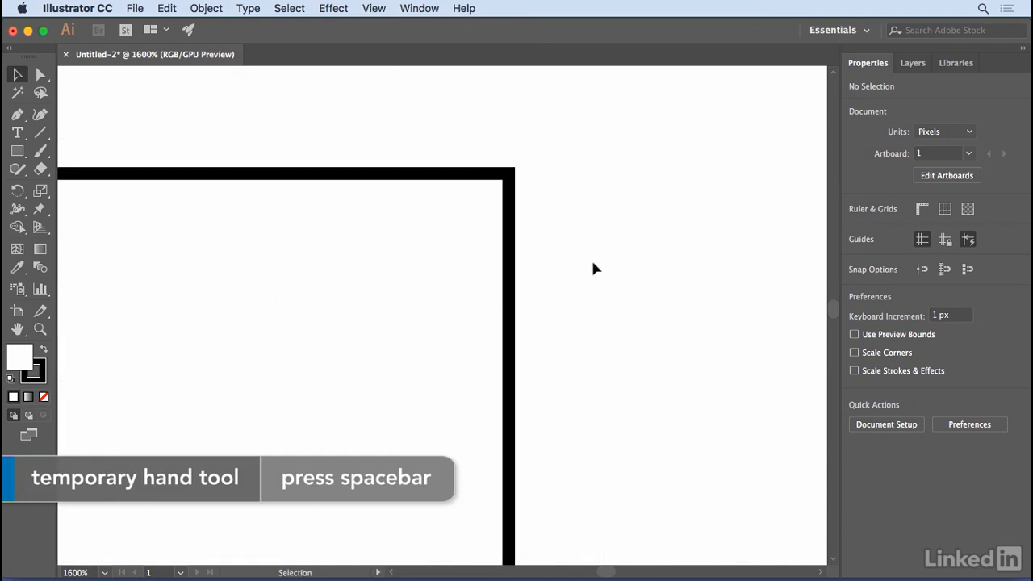
left_click(374, 9)
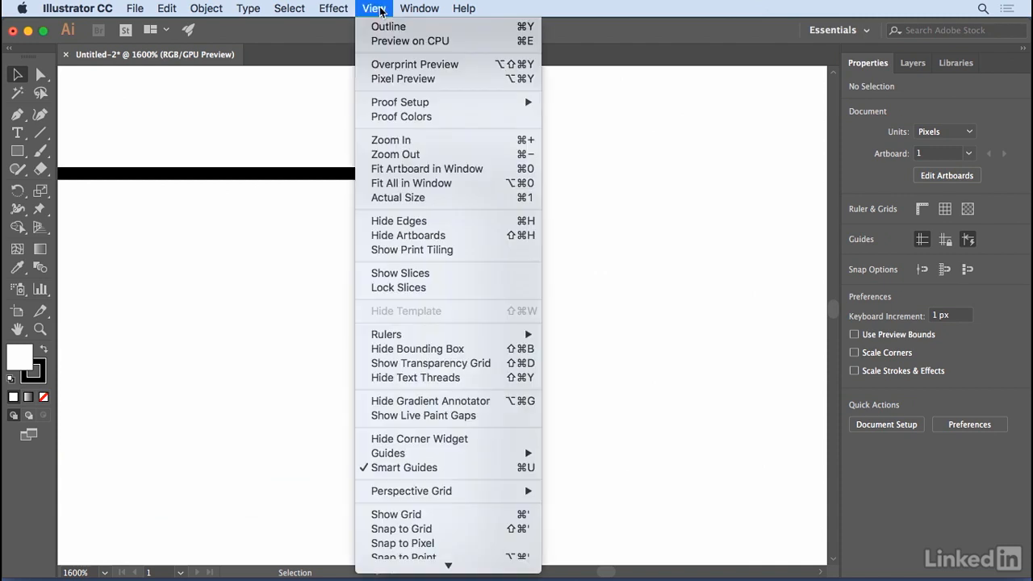
left_click(396, 80)
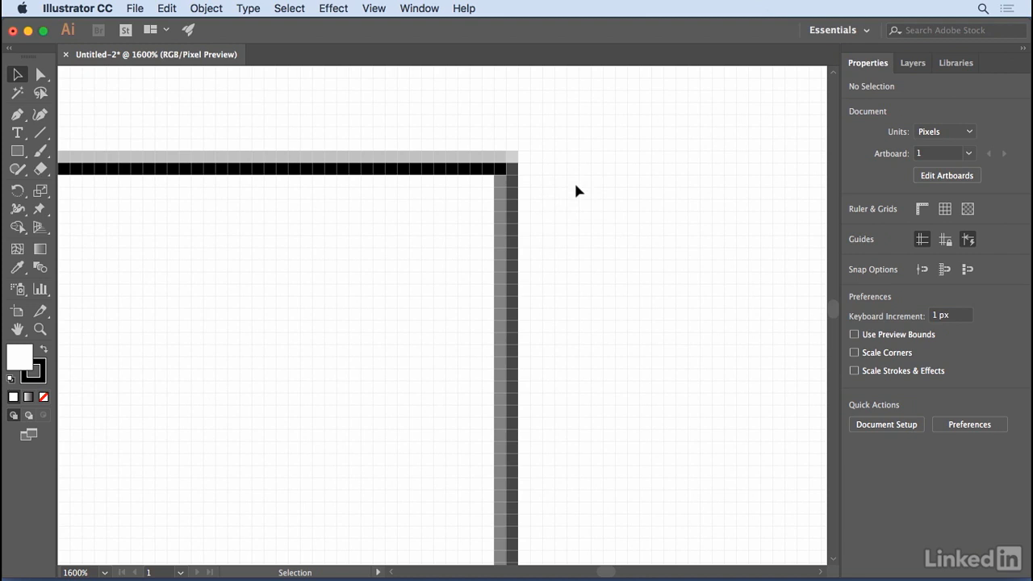
Step: Set the rectangle's width to 451 px and height to 226 px, and make it pixel perfect
left_click(516, 234)
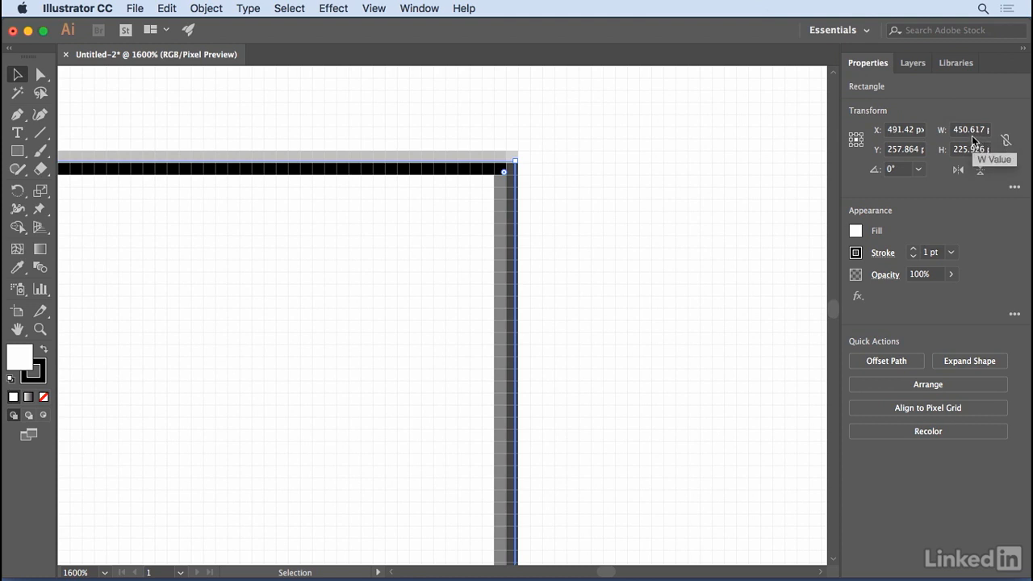
left_click_drag(963, 131, 986, 136)
type("1")
left_click(965, 151)
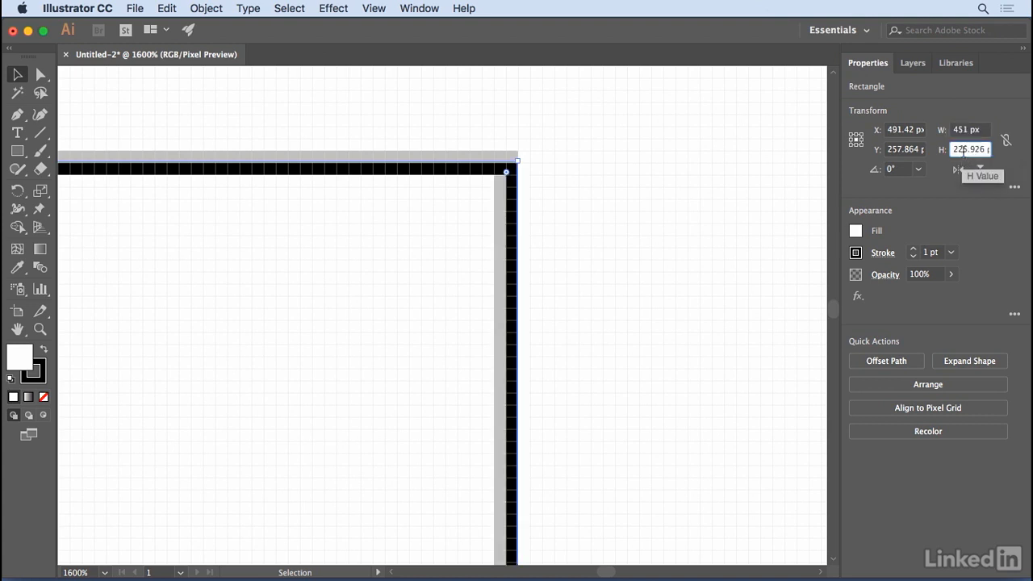
left_click_drag(962, 150, 986, 150)
type("6")
key("Return")
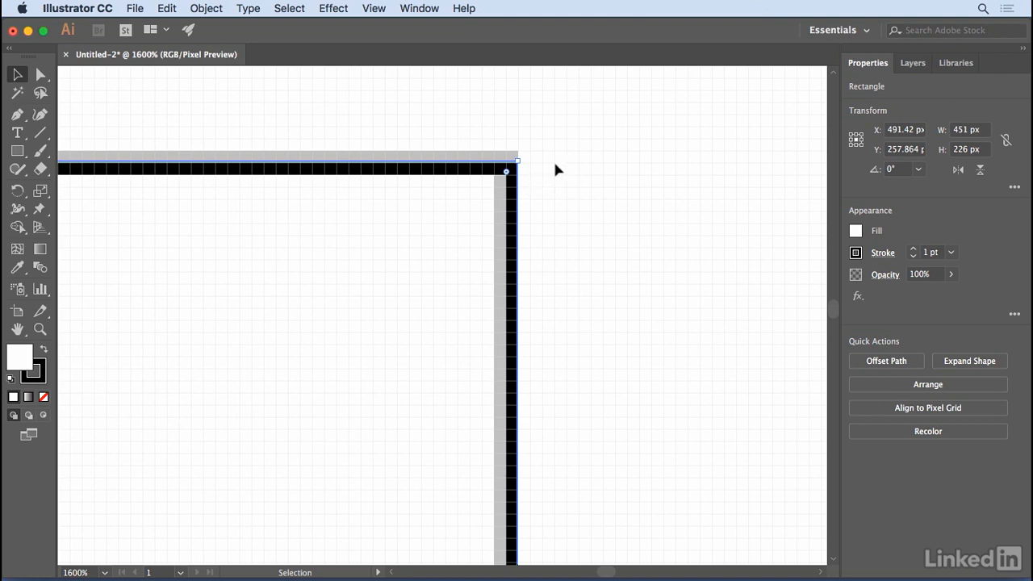
right_click(445, 173)
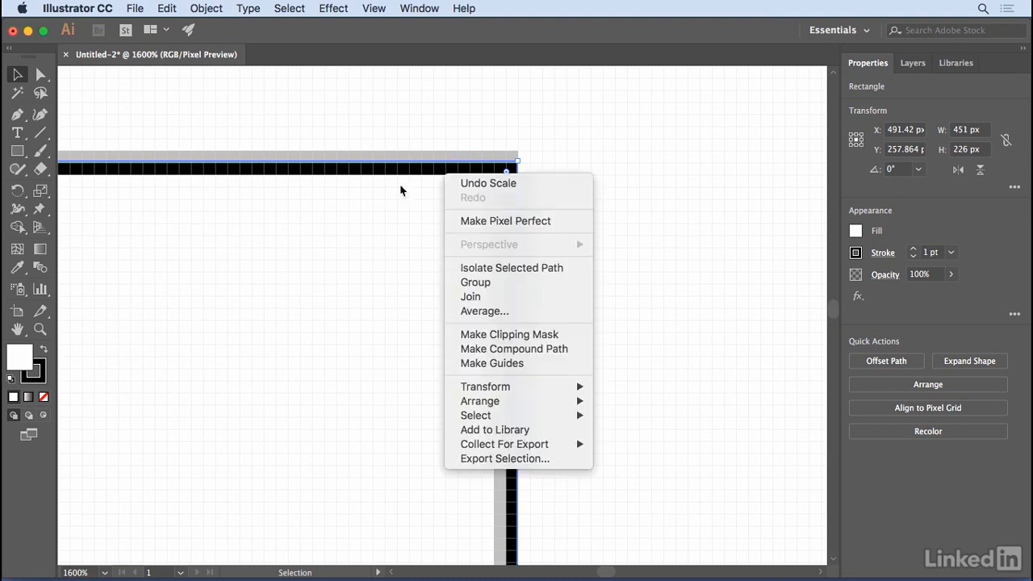
left_click(472, 221)
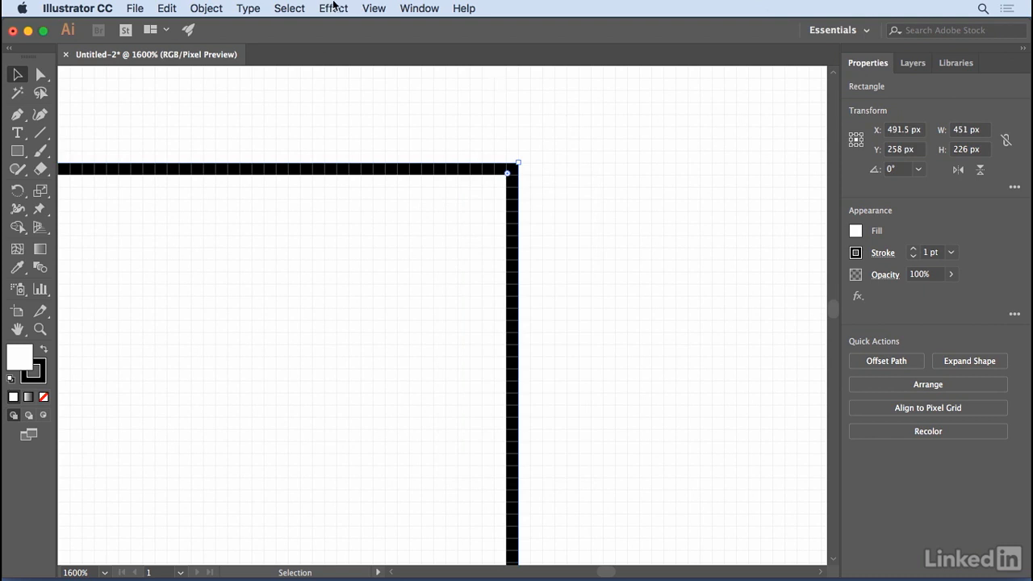
Step: Turn on Snap to Pixel and draw a 34 by 11 px rectangle across the large rectangle's right edge
left_click(375, 9)
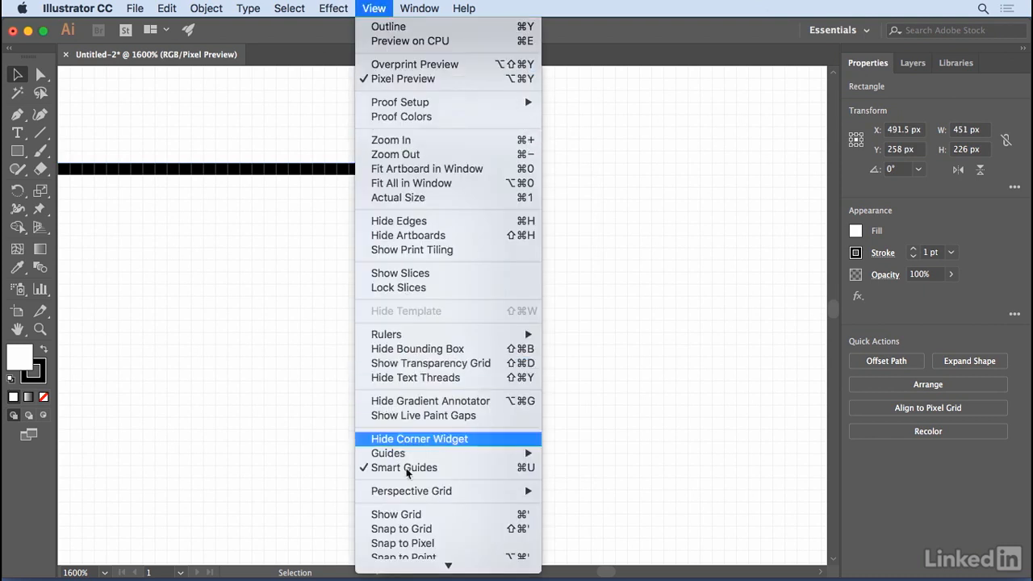
left_click(406, 543)
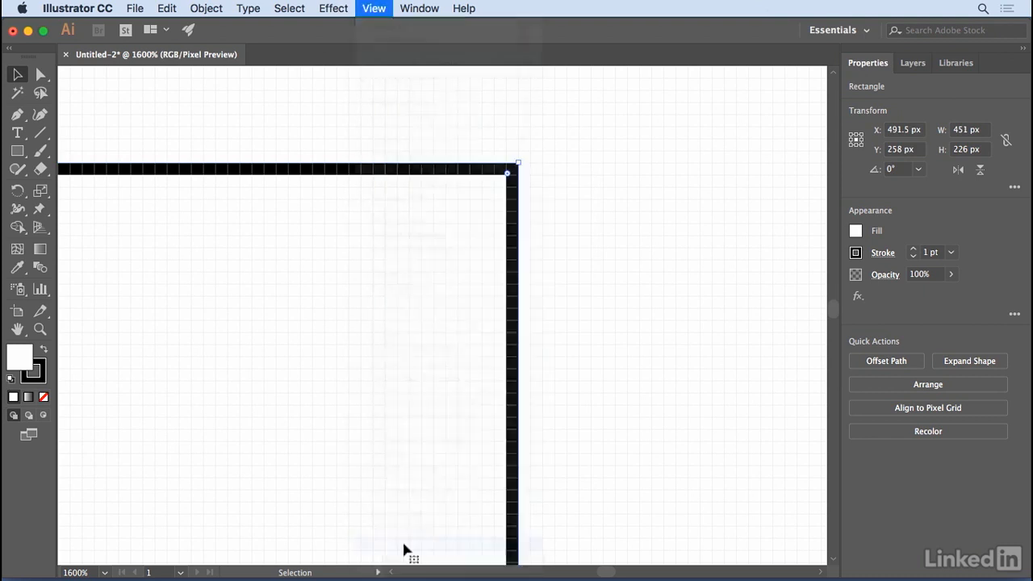
left_click(18, 153)
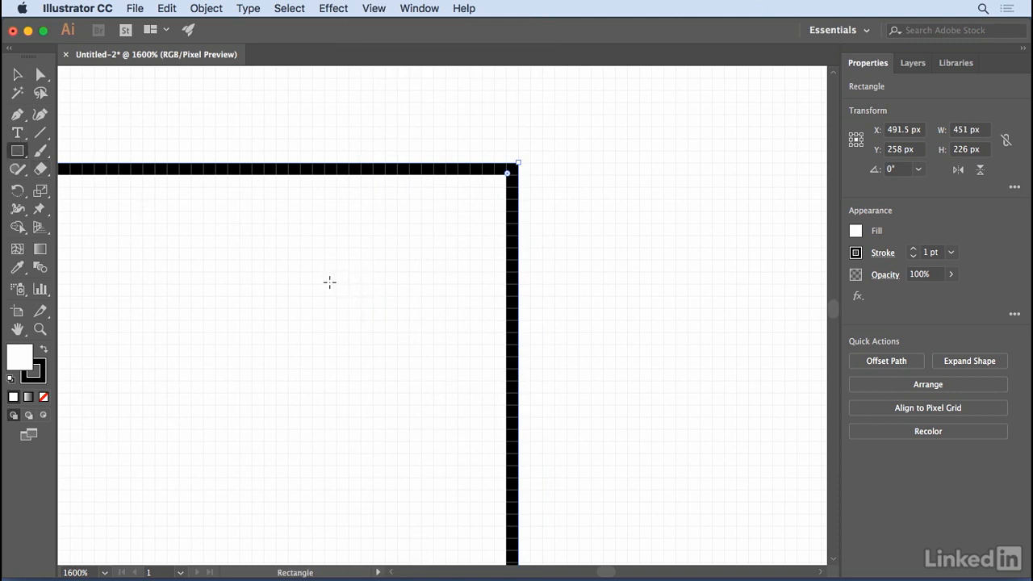
mouse_move(337, 284)
left_mouse_down()
mouse_move(699, 380)
mouse_move(748, 416)
left_mouse_up()
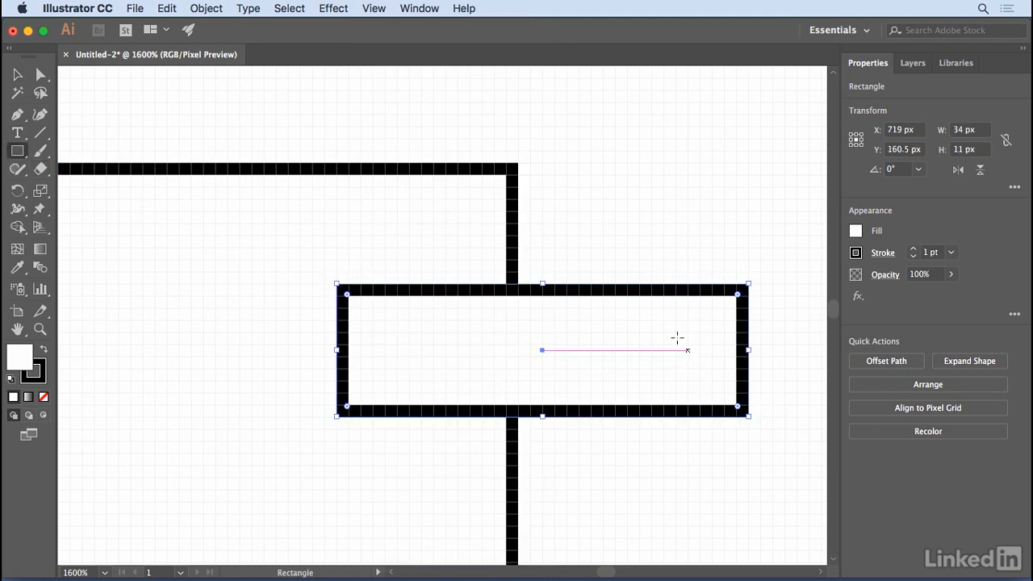
left_click(375, 9)
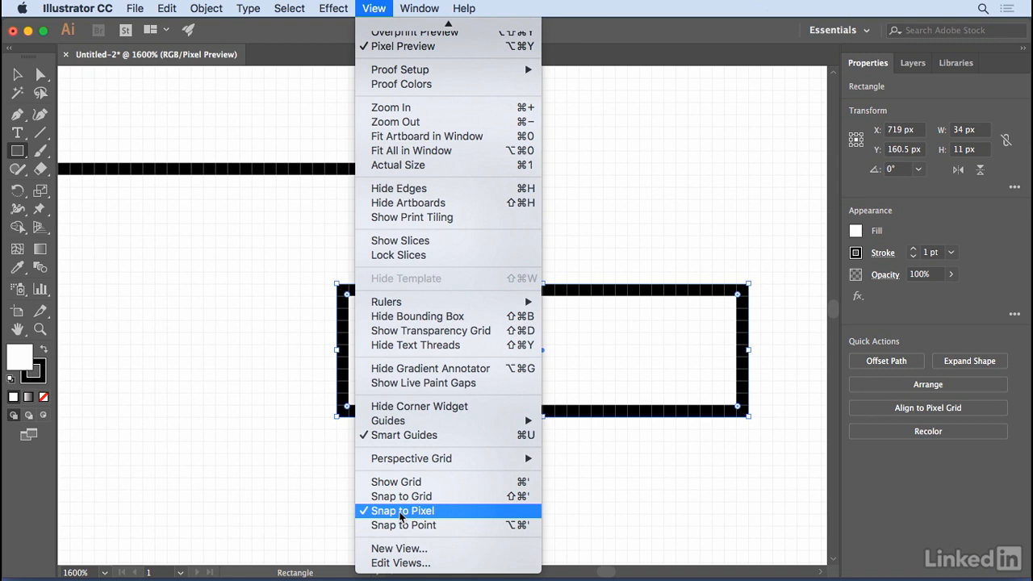
left_click(666, 199)
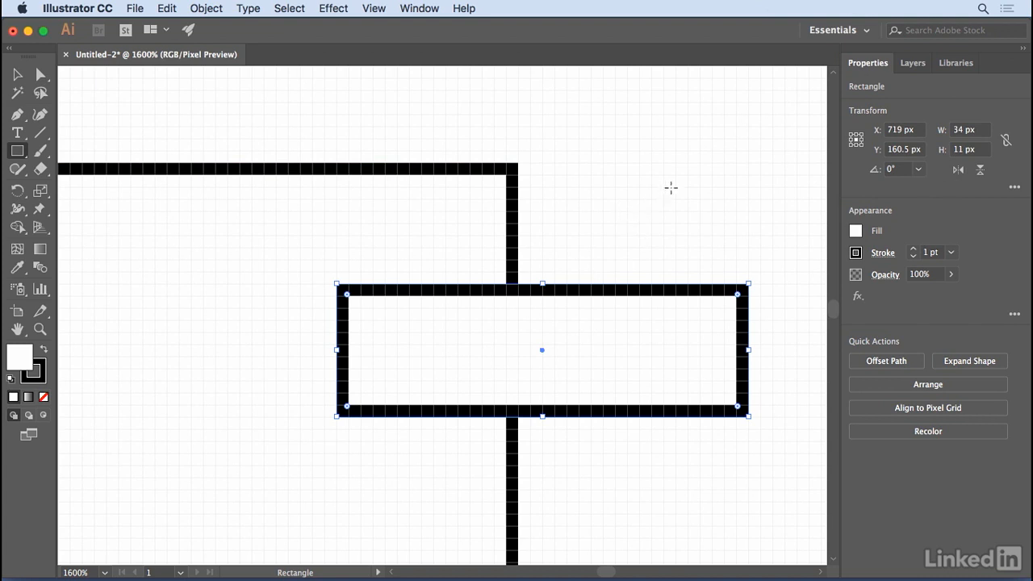
Step: Switch the workspace from Essentials to Web
left_click(847, 32)
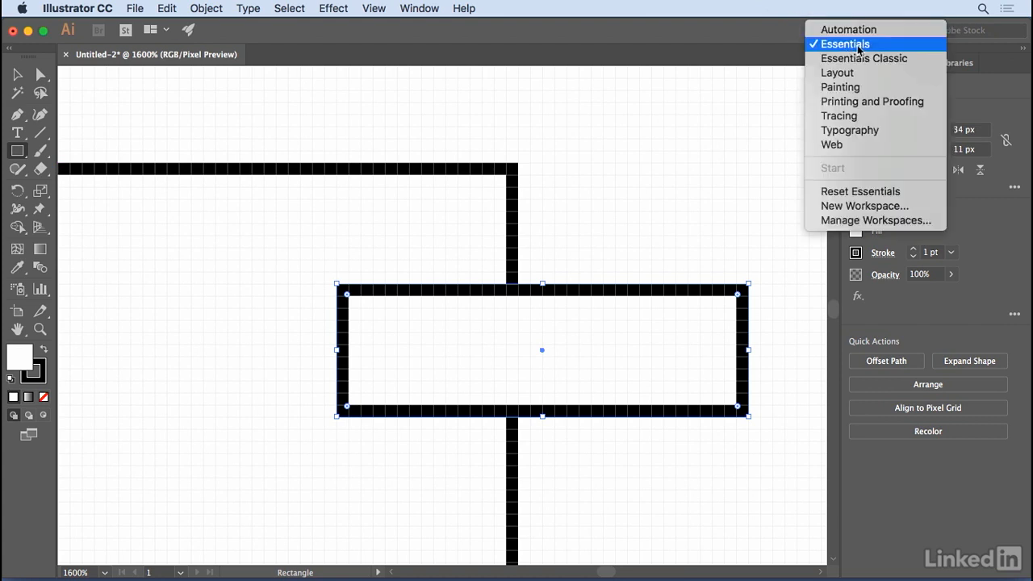
left_click(833, 145)
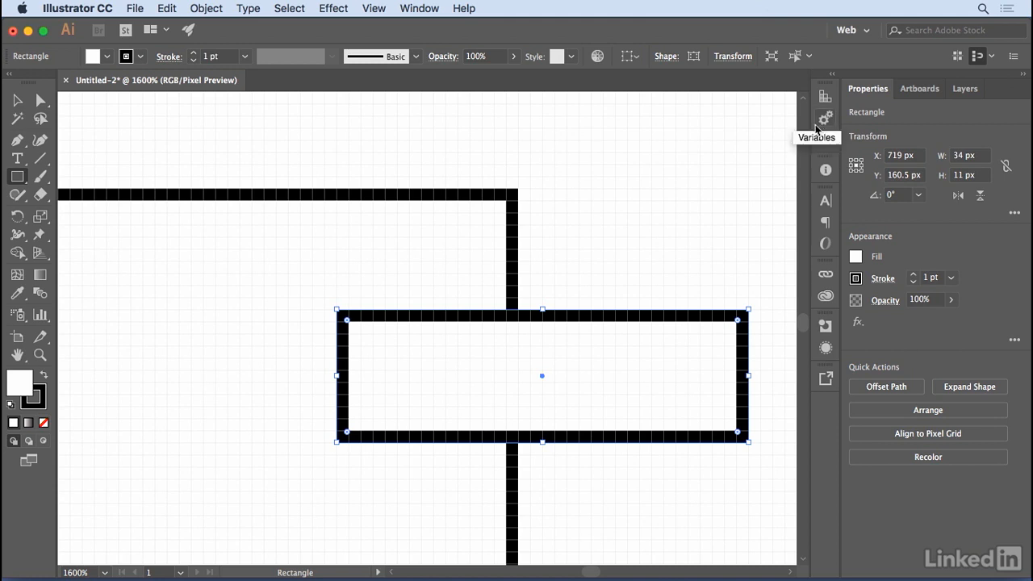
Step: Undock the Properties panel over the artboard, close it, and reopen it as a floating panel
left_click_drag(867, 93, 580, 110)
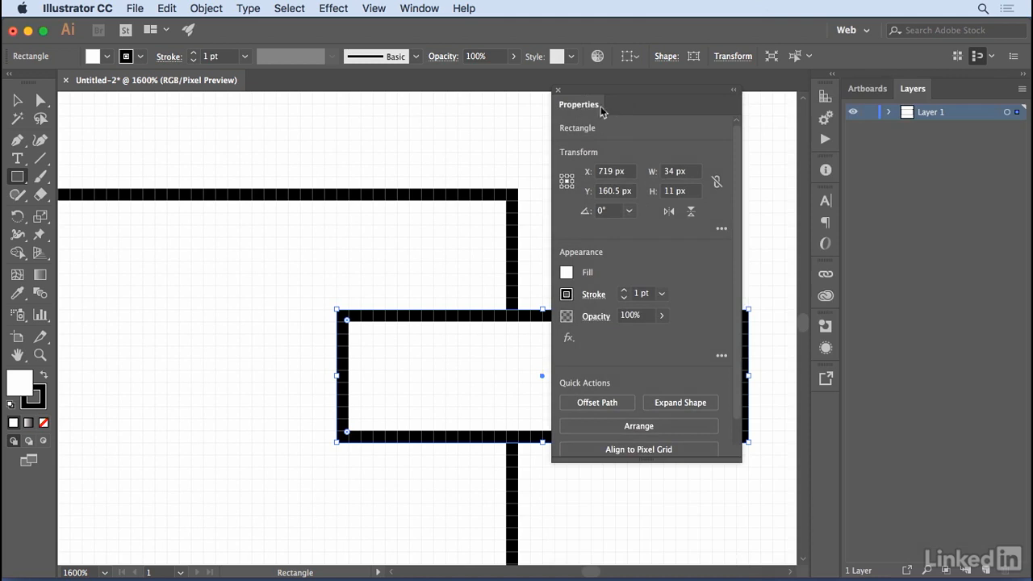
left_click(559, 91)
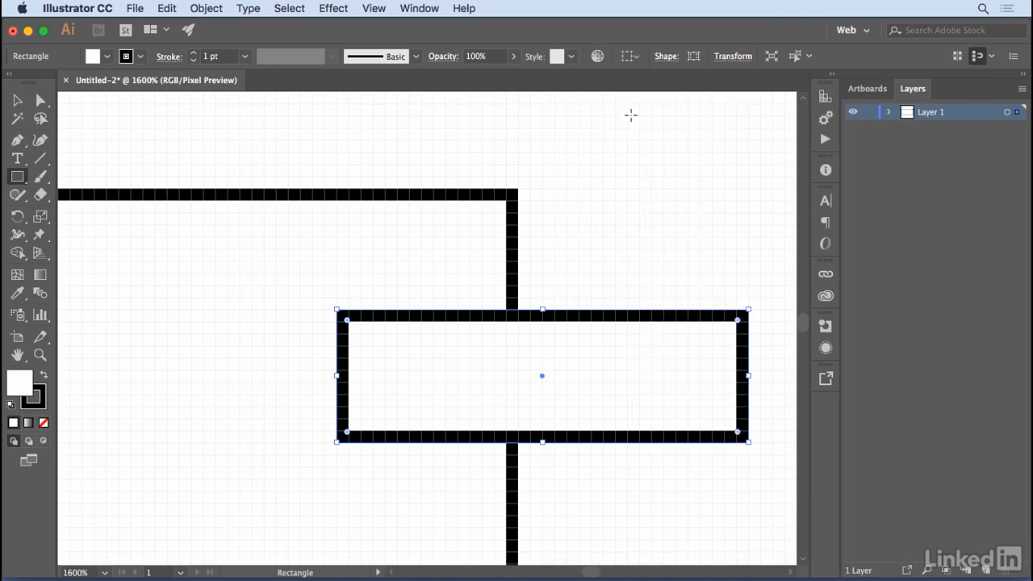
left_click(420, 9)
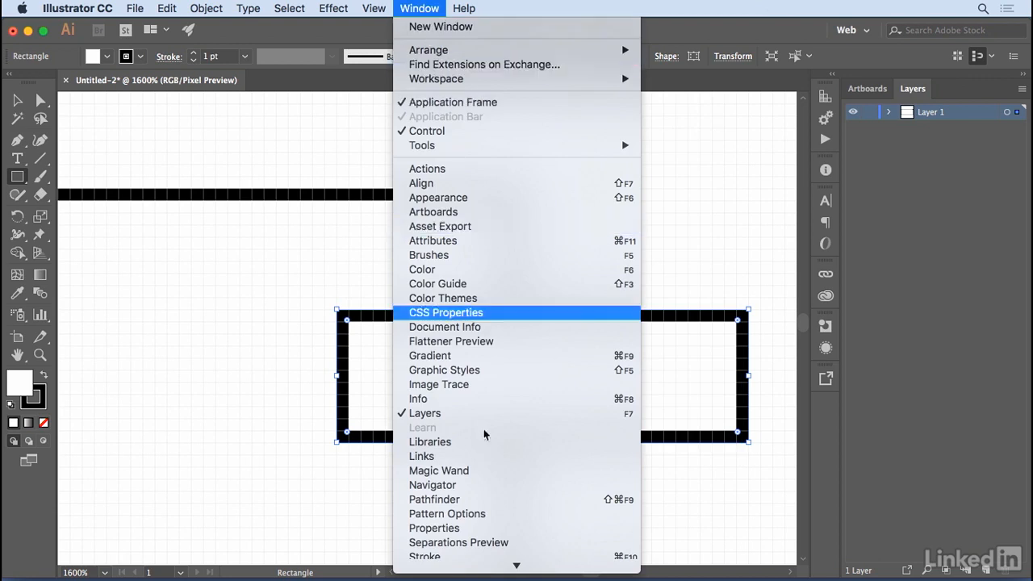
left_click(444, 529)
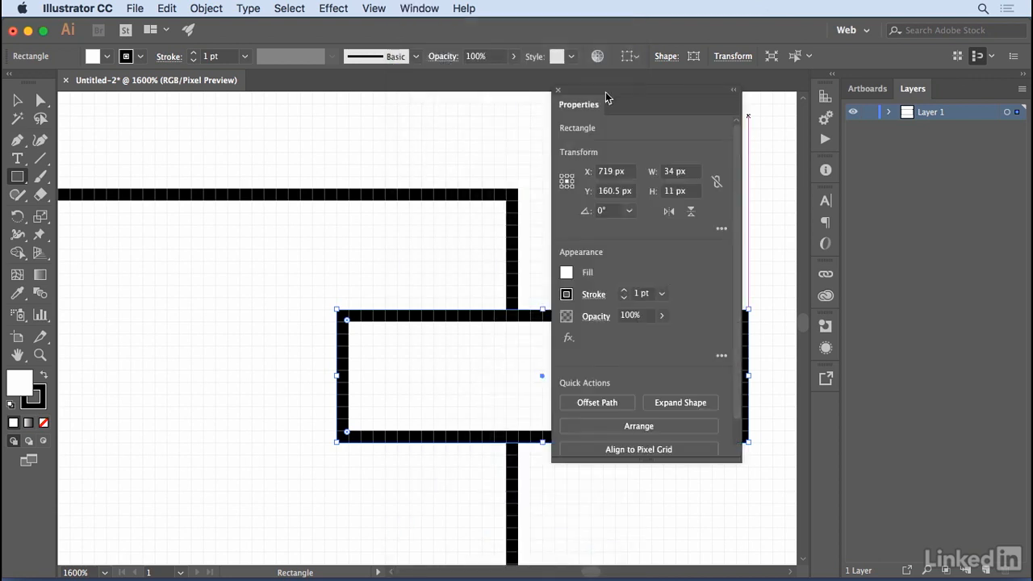
left_click_drag(600, 108, 627, 110)
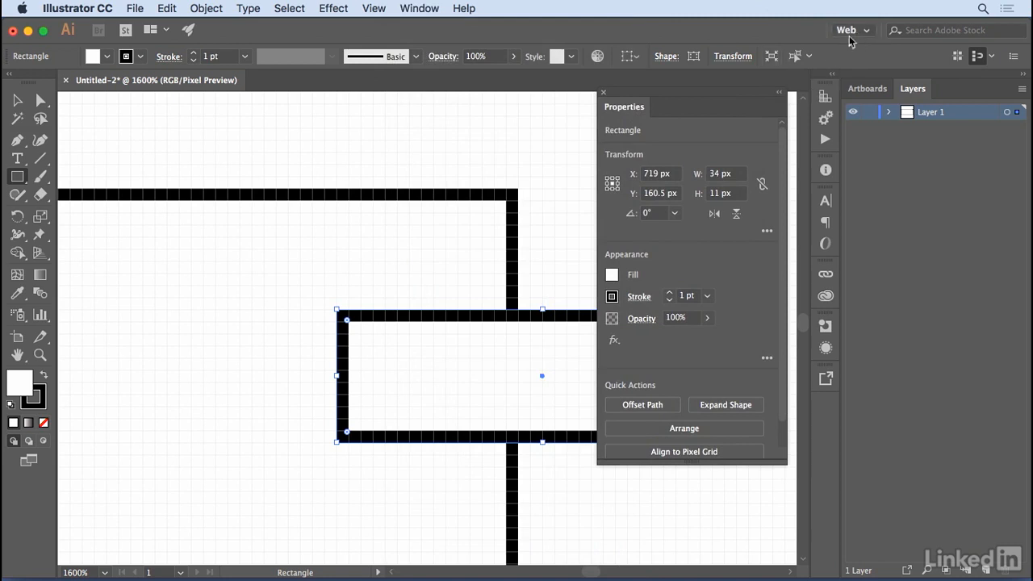
Step: Reset the Web workspace to its default panel layout
left_click(869, 33)
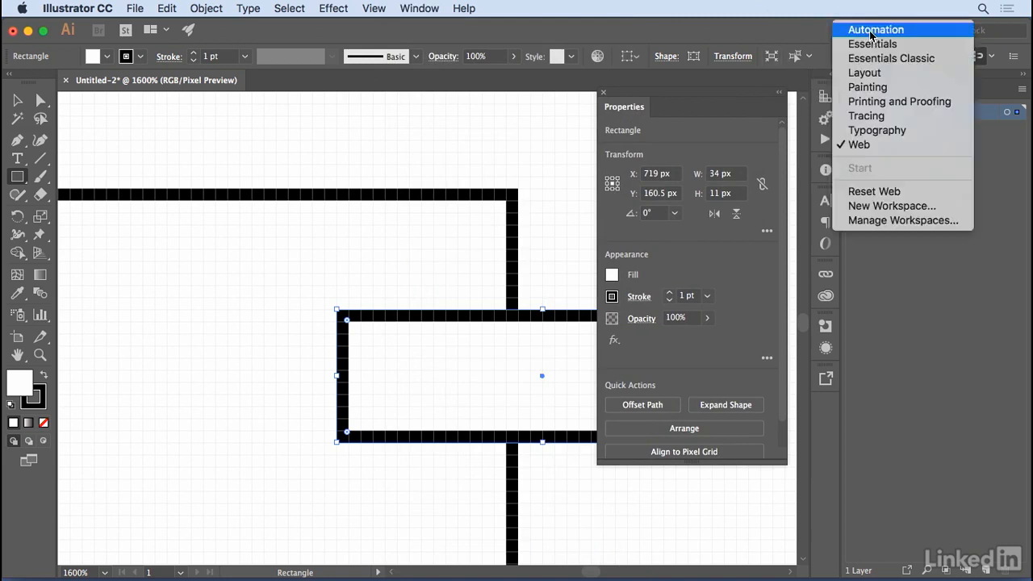
left_click(894, 195)
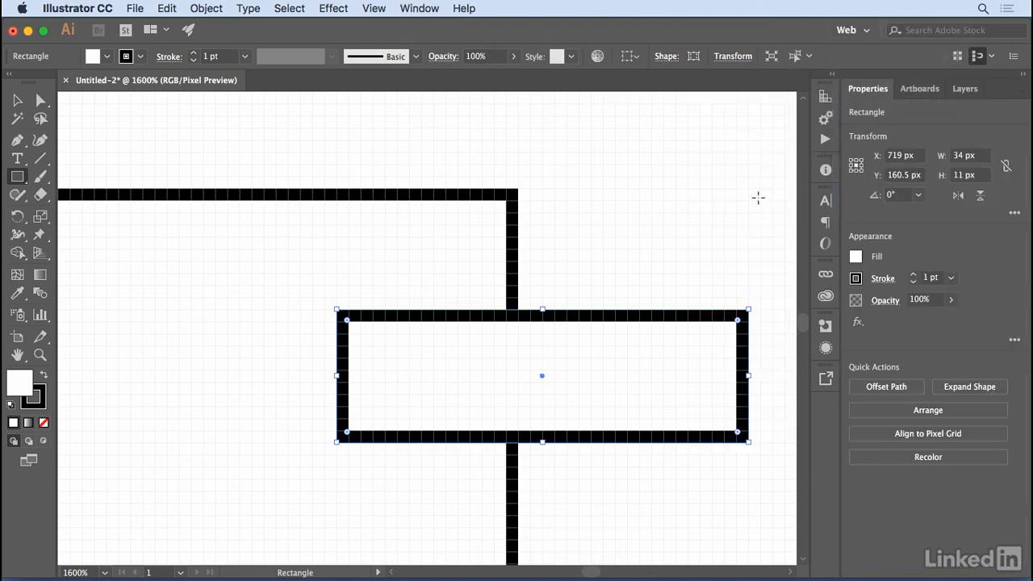